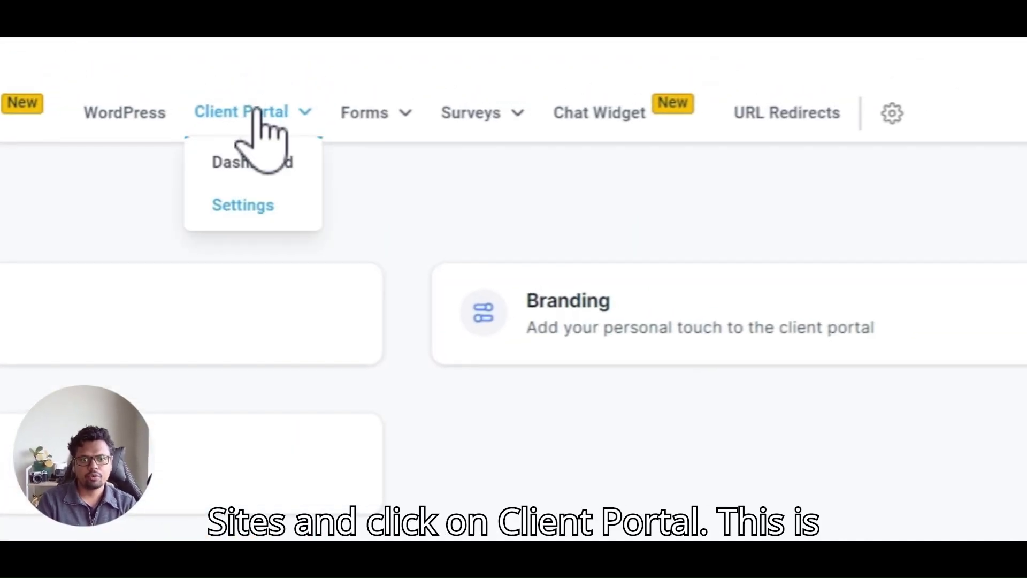
# Go to the Client Portal dashboard and open the Sydney Photowalk Branding settings
pyautogui.click(259, 114)
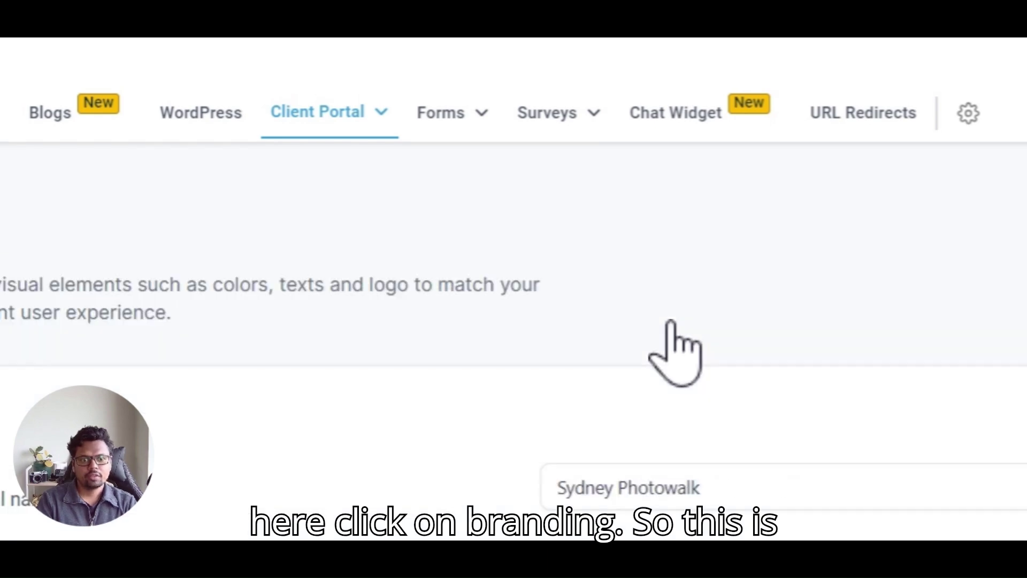
pyautogui.scroll(-2, 664, 297)
pyautogui.scroll(-2, 663, 294)
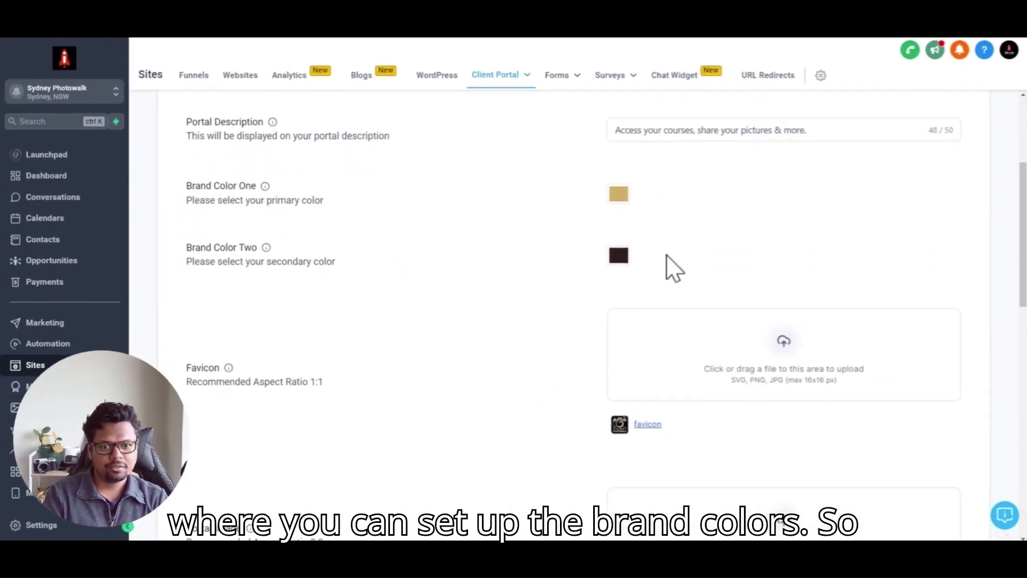
pyautogui.scroll(-1, 669, 265)
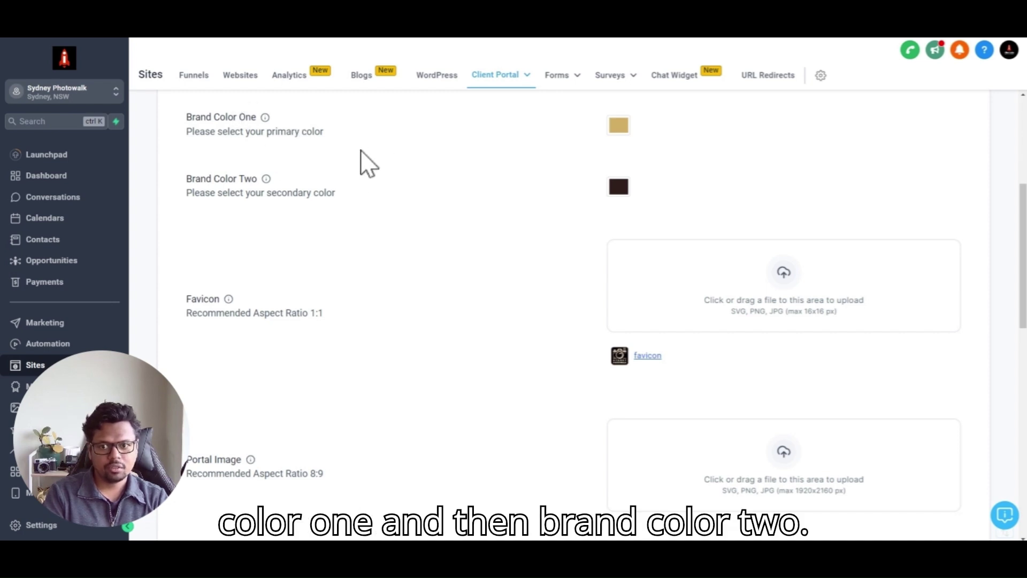
pyautogui.scroll(-1, 321, 176)
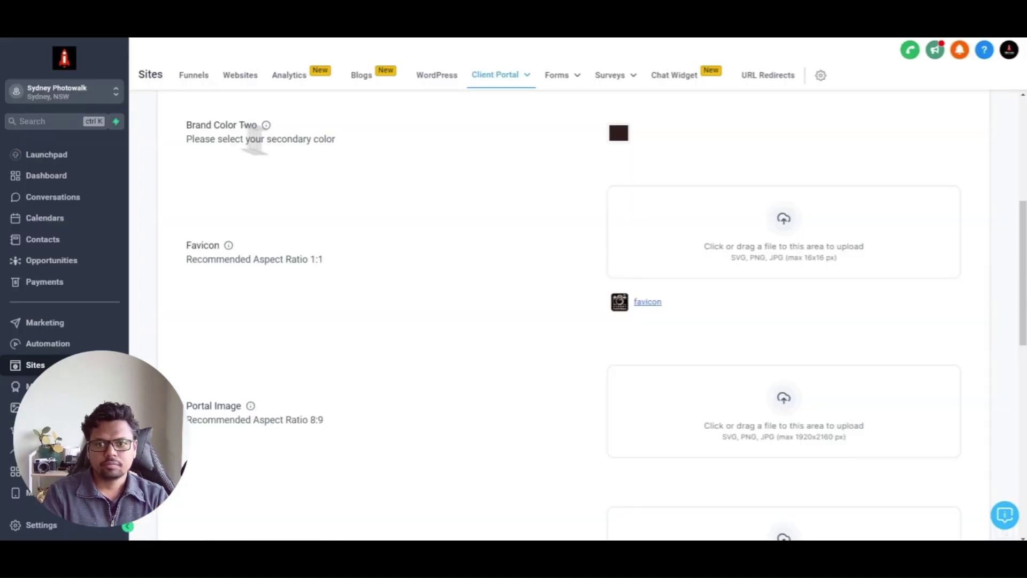
pyautogui.scroll(-1, 419, 220)
pyautogui.scroll(-1, 383, 249)
pyautogui.scroll(-1, 384, 250)
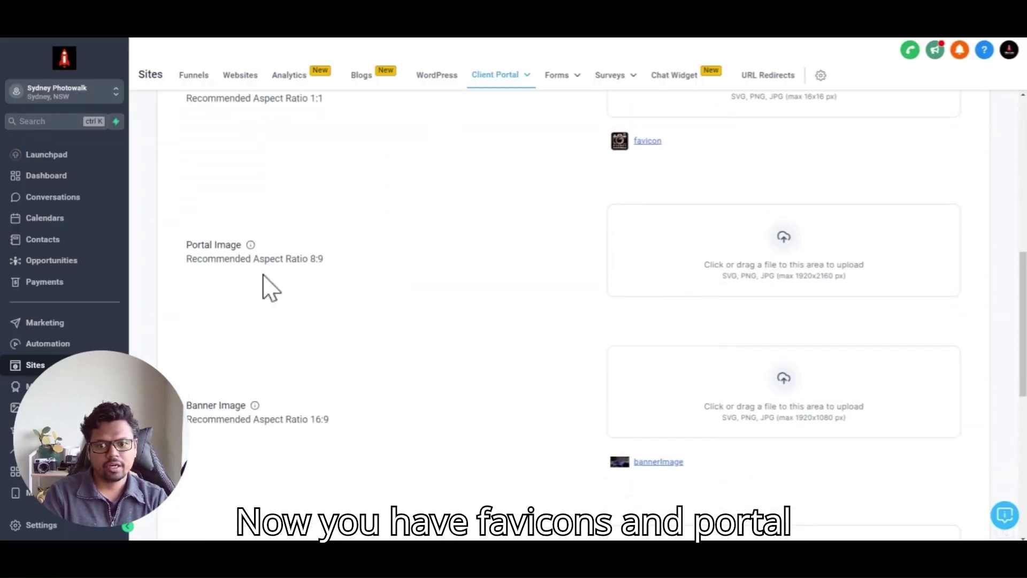
pyautogui.scroll(-1, 588, 278)
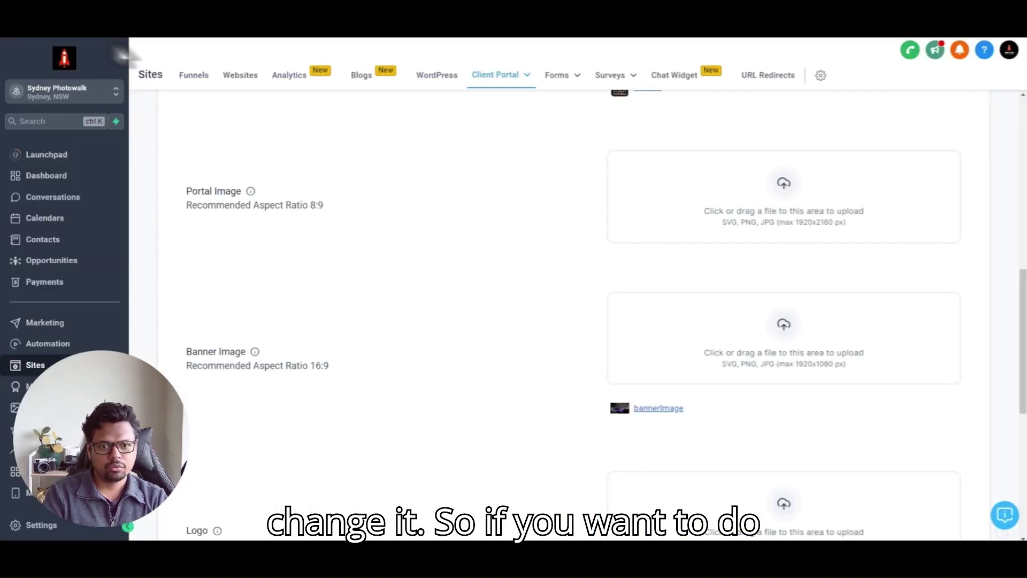
pyautogui.scroll(-2, 461, 184)
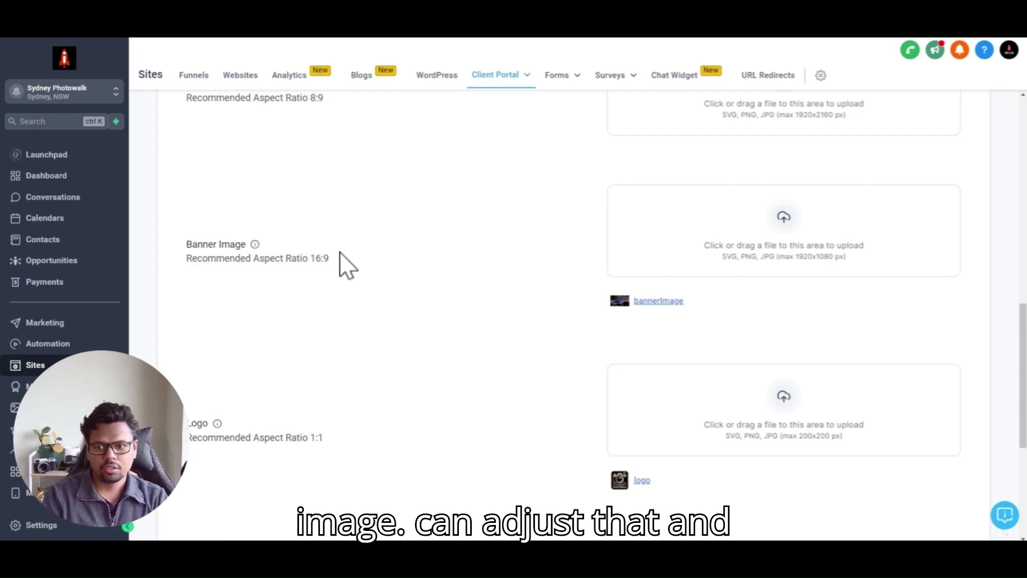
pyautogui.scroll(-1, 344, 266)
pyautogui.scroll(-1, 438, 236)
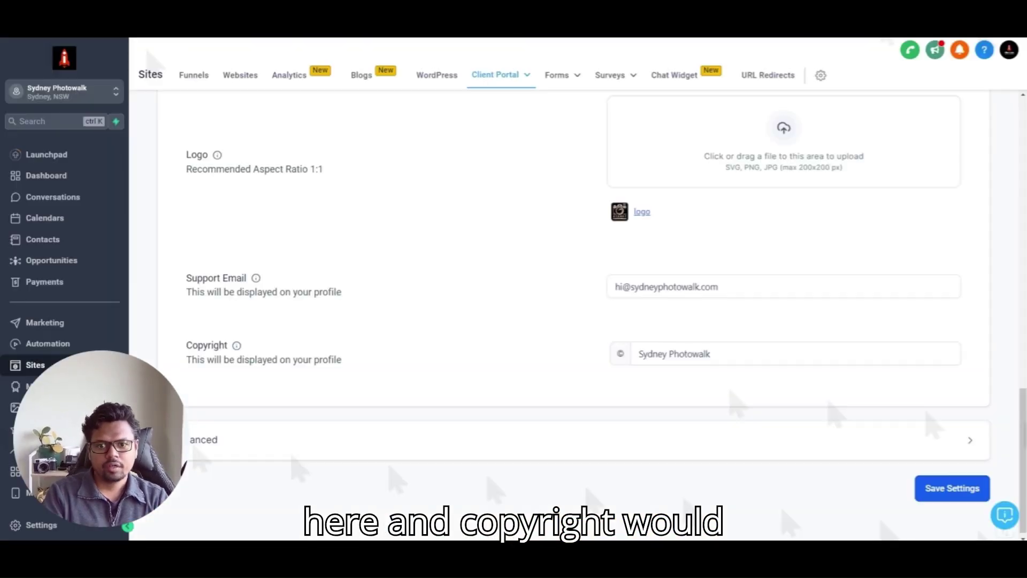
# Scroll up through Branding, then review the login page with its mountain background
pyautogui.scroll(-1, 375, 332)
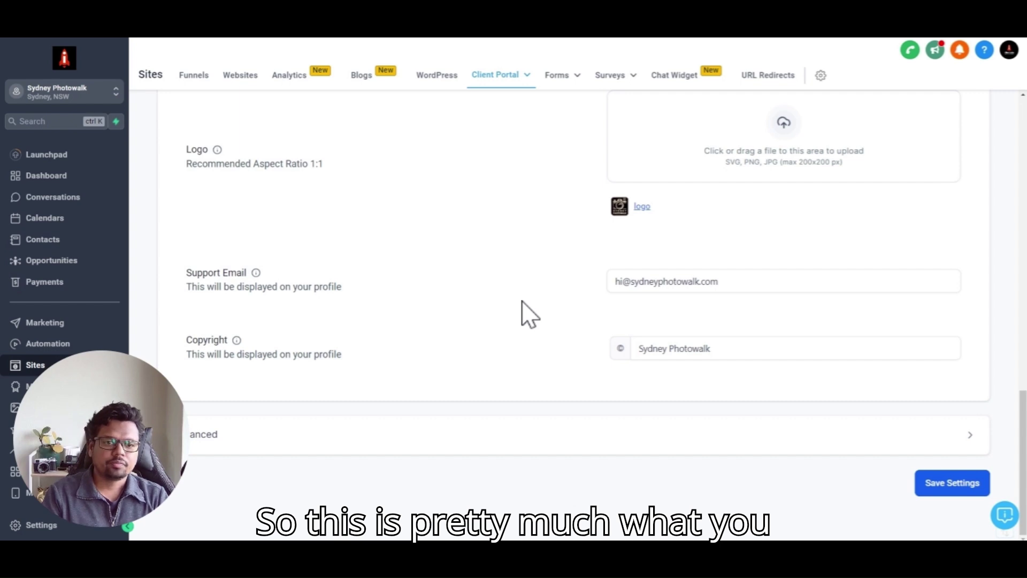
pyautogui.scroll(4, 522, 301)
pyautogui.scroll(2, 521, 301)
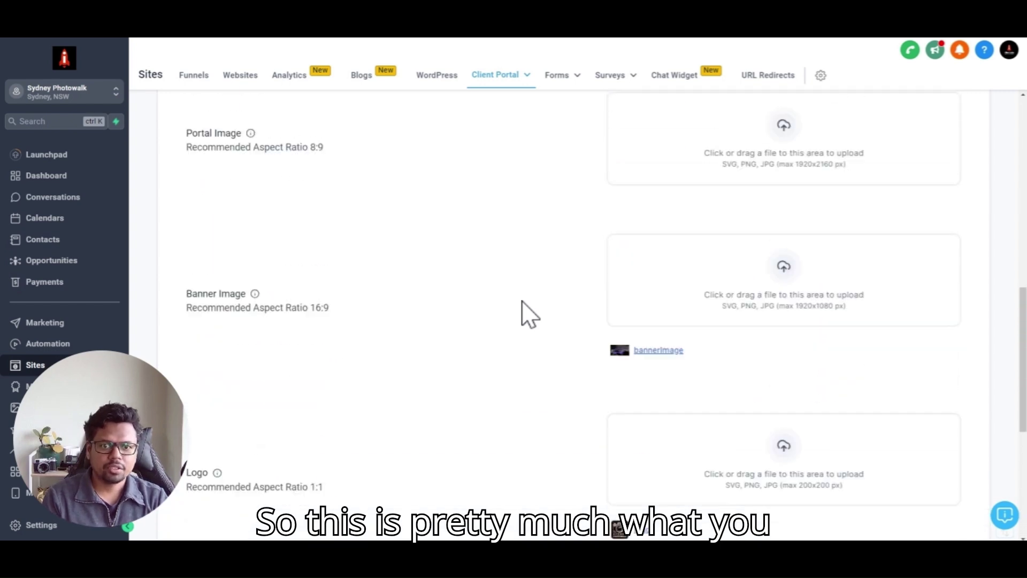
pyautogui.scroll(2, 521, 301)
pyautogui.scroll(4, 521, 301)
pyautogui.scroll(1, 521, 303)
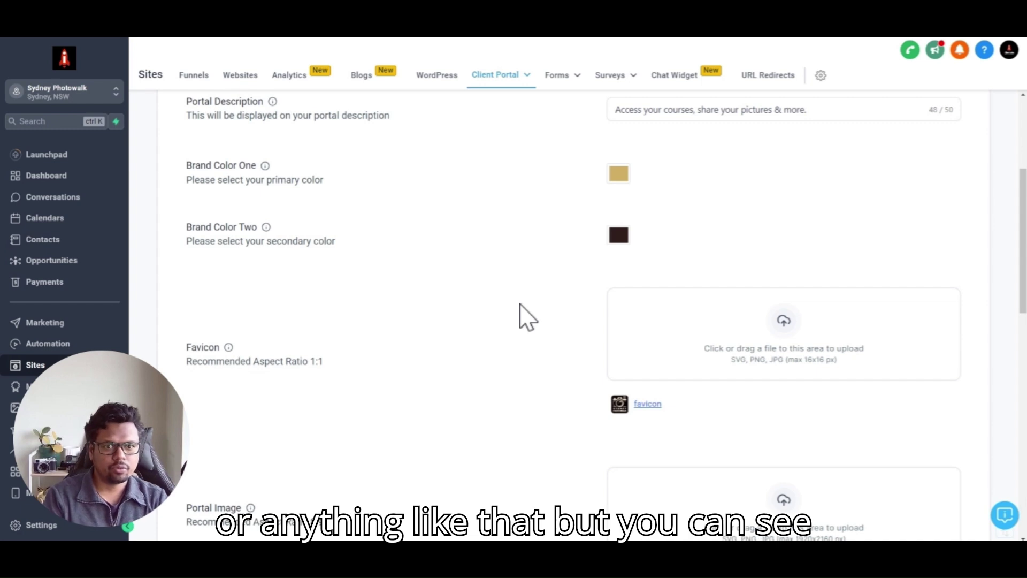
pyautogui.scroll(-4, 514, 305)
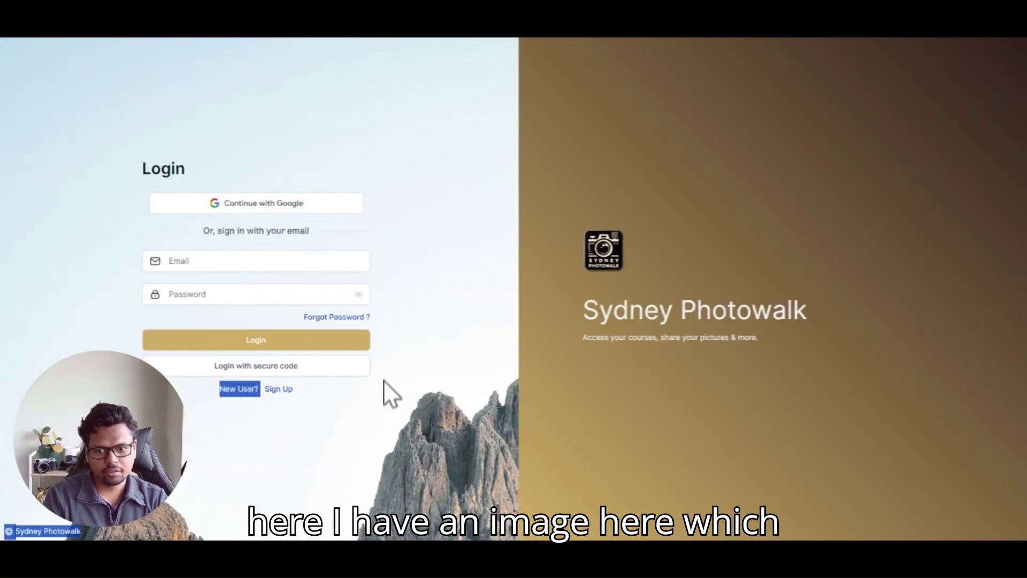
pyautogui.click(404, 368)
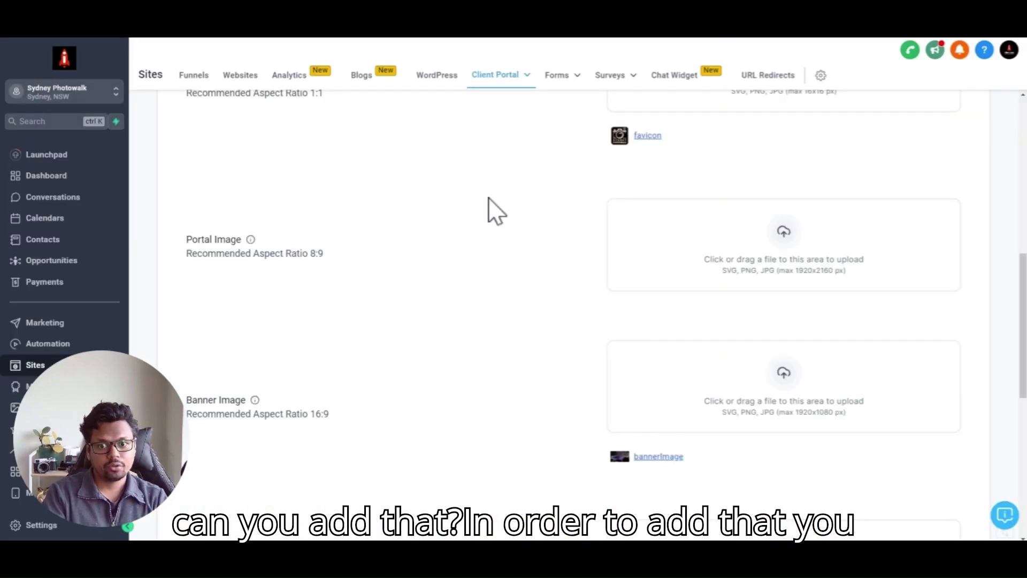
# Scroll Branding to the bottom, showing support email, copyright and the Advanced section
pyautogui.scroll(-5, 488, 213)
pyautogui.scroll(-2, 489, 213)
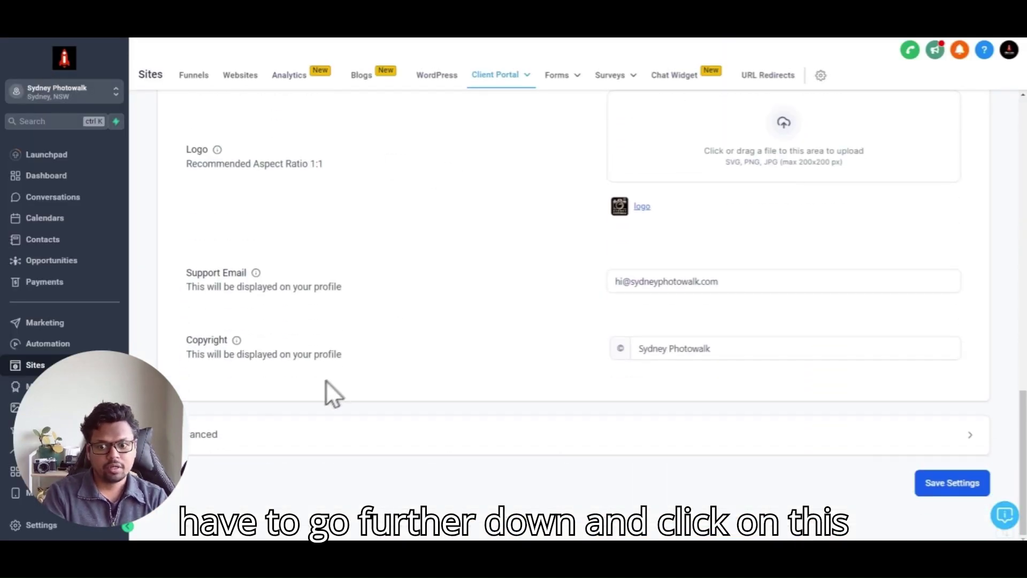
# Expand the Advanced section and place the cursor in the empty Custom CSS editor
pyautogui.click(276, 452)
pyautogui.scroll(-5, 748, 176)
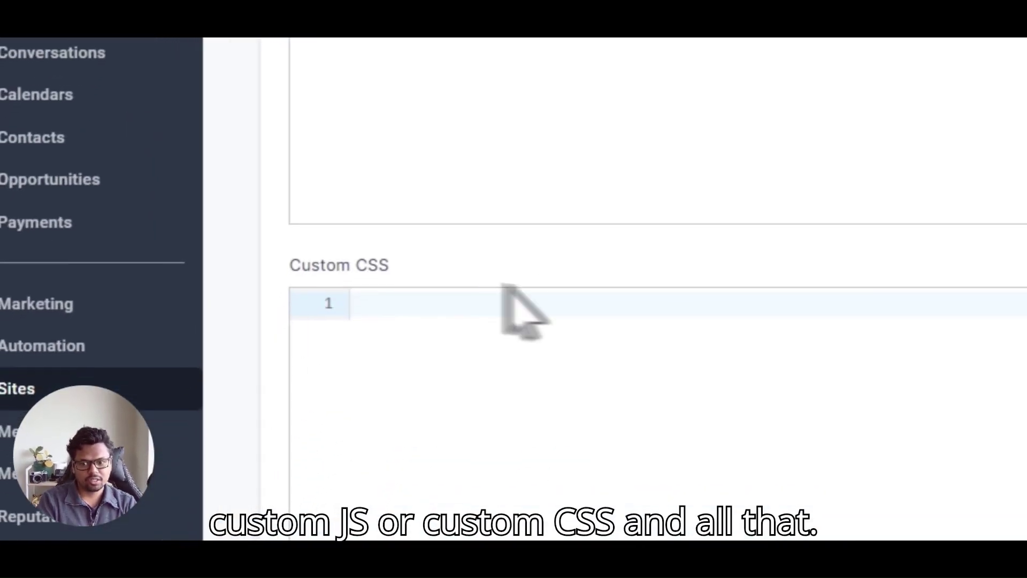
pyautogui.scroll(-3, 562, 331)
pyautogui.scroll(-4, 620, 343)
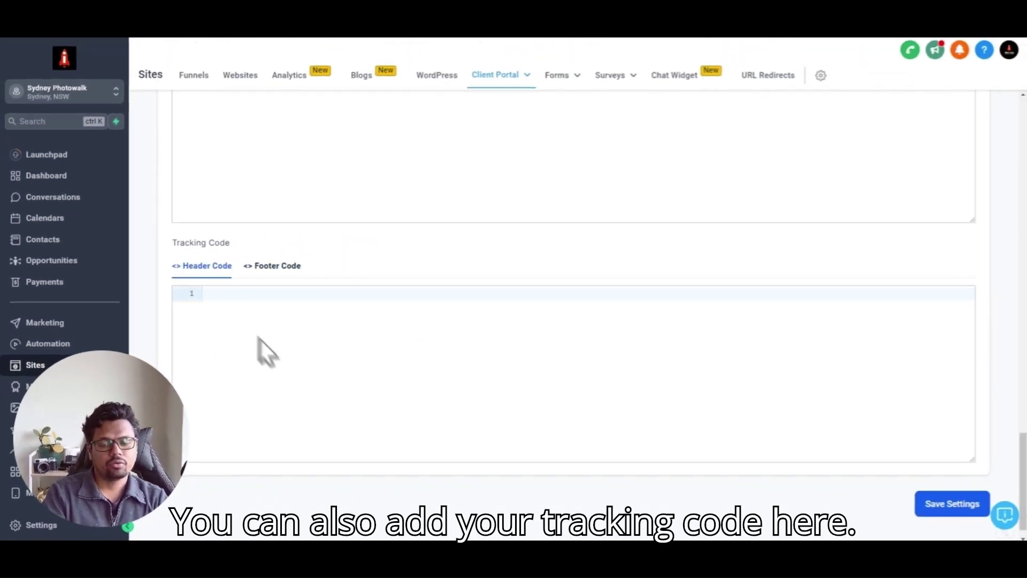
pyautogui.scroll(3, 444, 323)
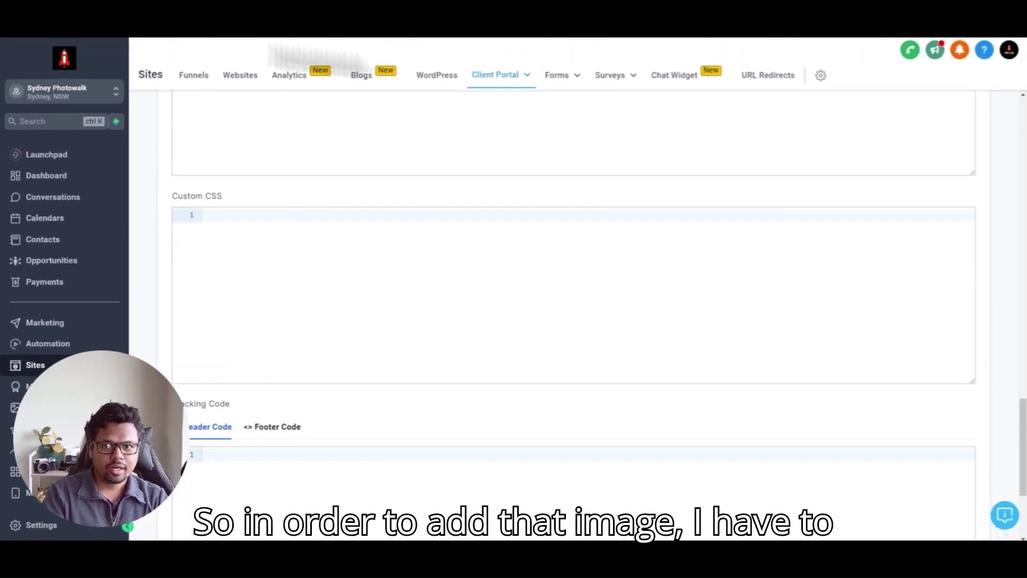
pyautogui.click(261, 217)
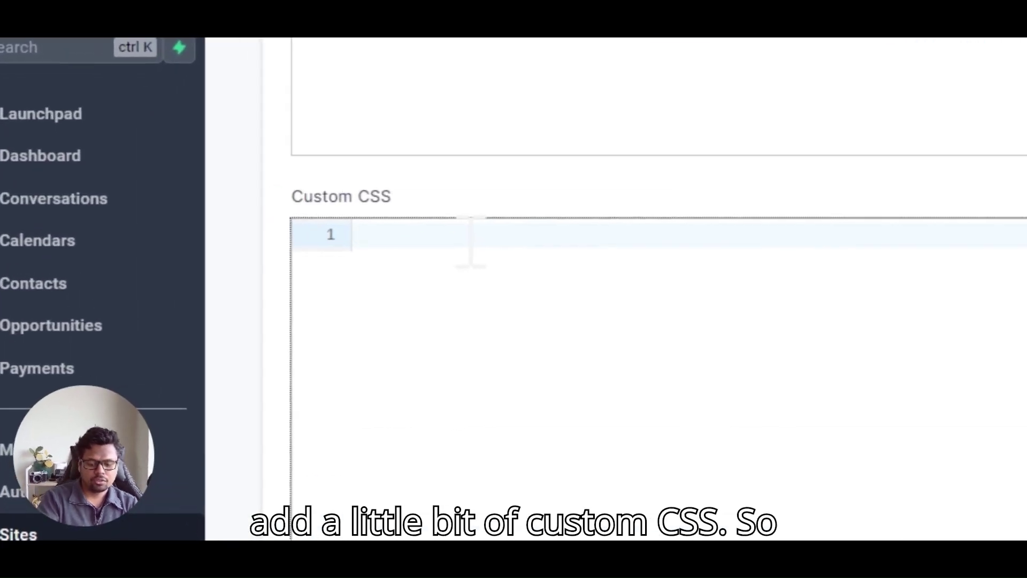
# Paste the .h-screen background-image CSS rule into Custom CSS and highlight its selector and properties
pyautogui.hotkey('ctrl', 'v')
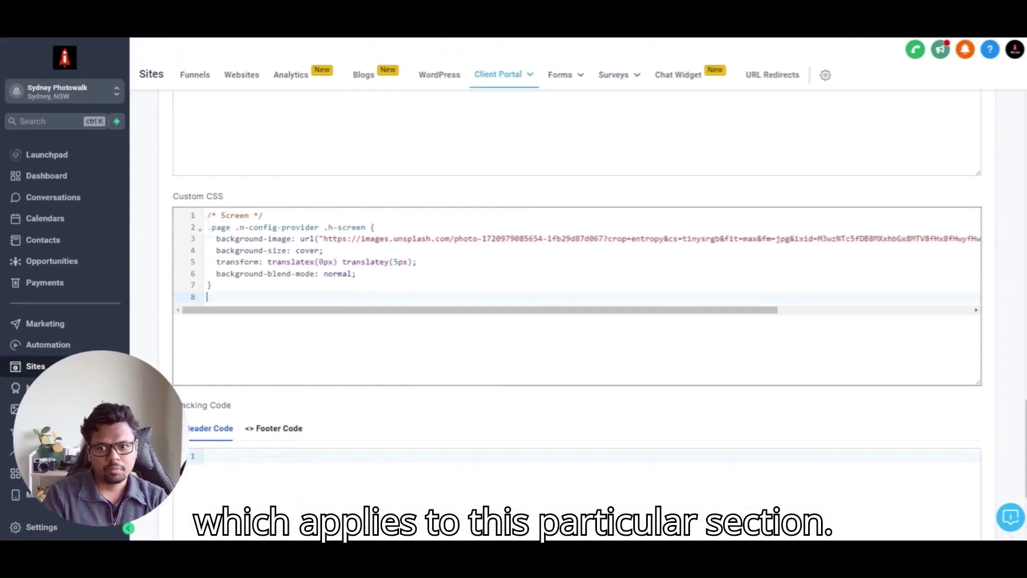
pyautogui.click(273, 219)
pyautogui.moveTo(206, 227); pyautogui.dragTo(358, 227)
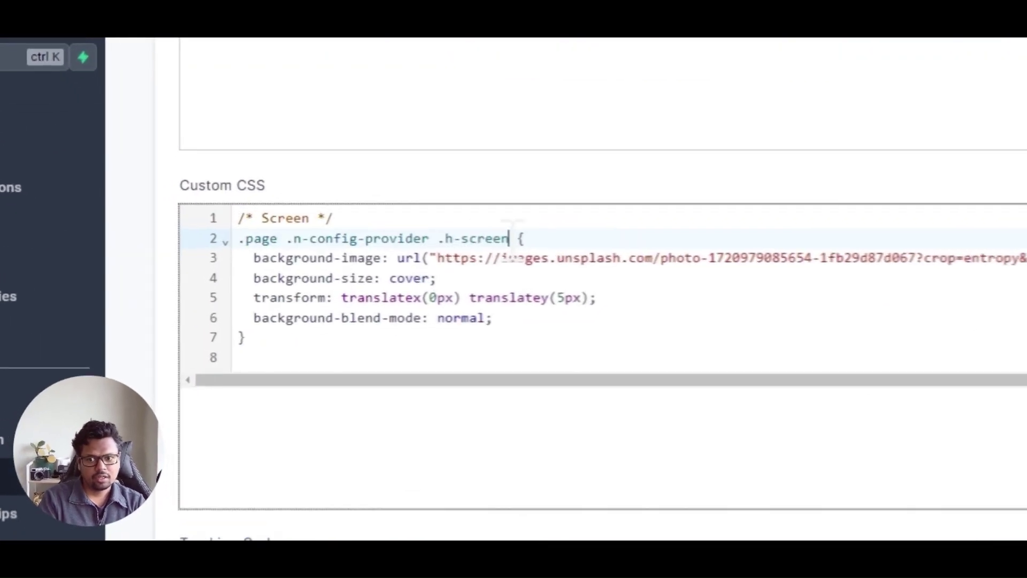
pyautogui.moveTo(214, 238); pyautogui.dragTo(264, 237)
pyautogui.moveTo(365, 264); pyautogui.dragTo(473, 264)
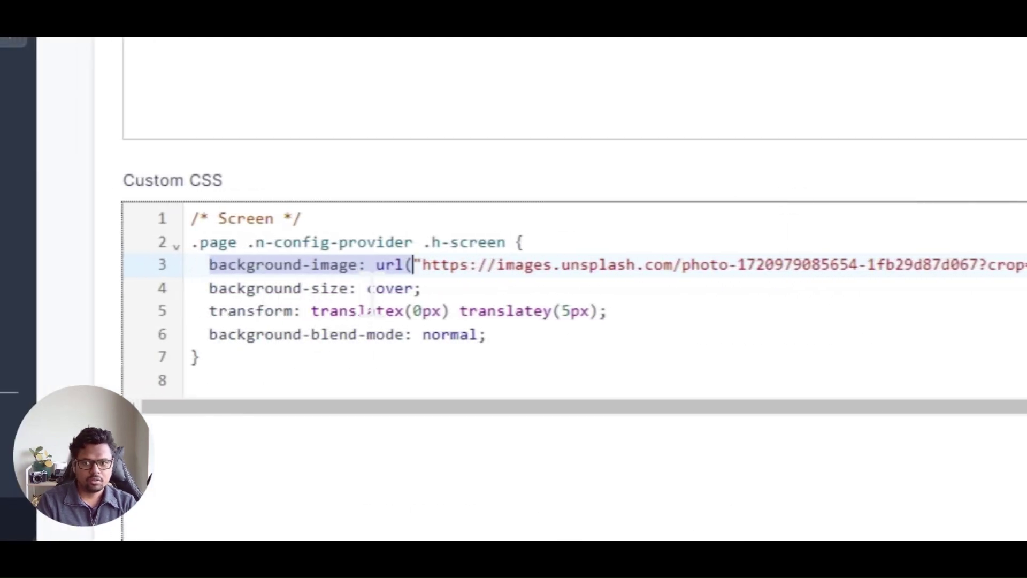
pyautogui.click(368, 288)
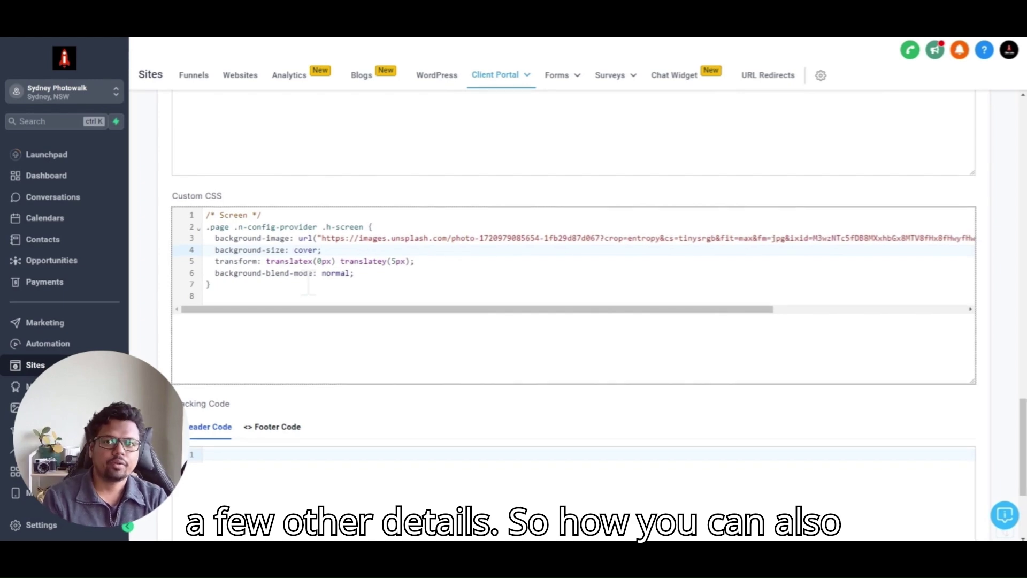
# Start Visual CSS Editor on the Sydney Photowalk login page with the login form section picked
pyautogui.click(266, 283)
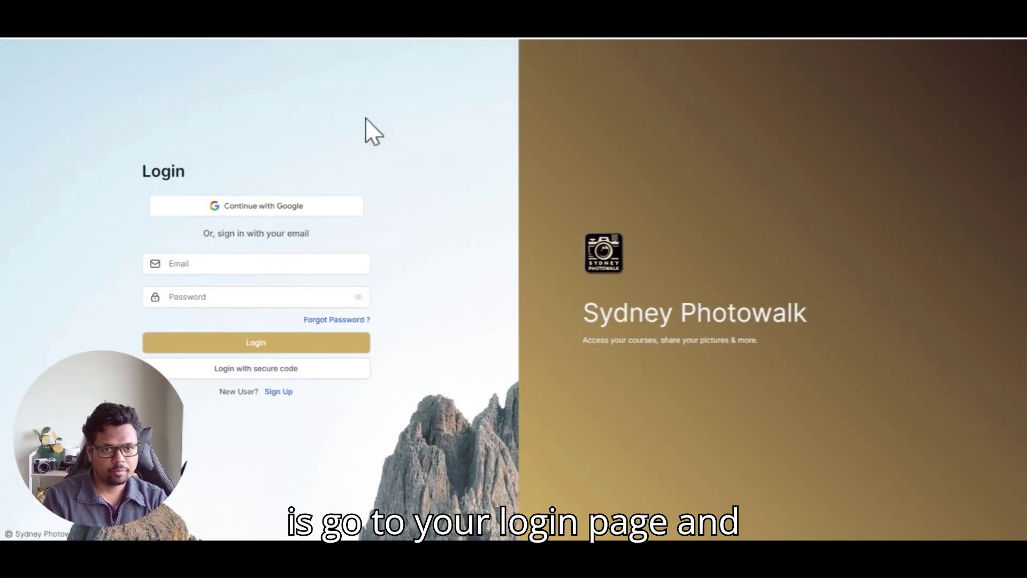
pyautogui.click(717, 40)
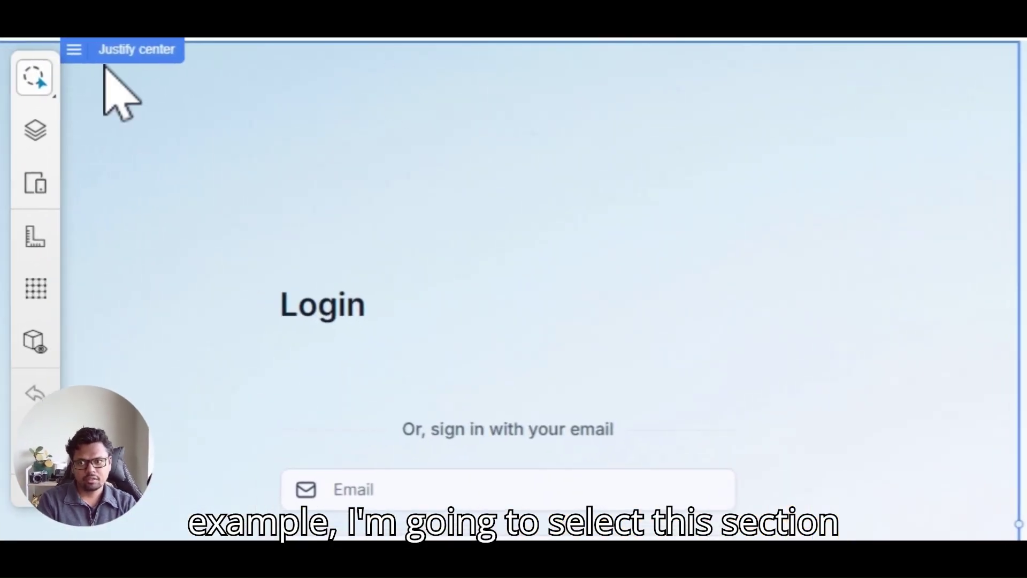
pyautogui.click(41, 76)
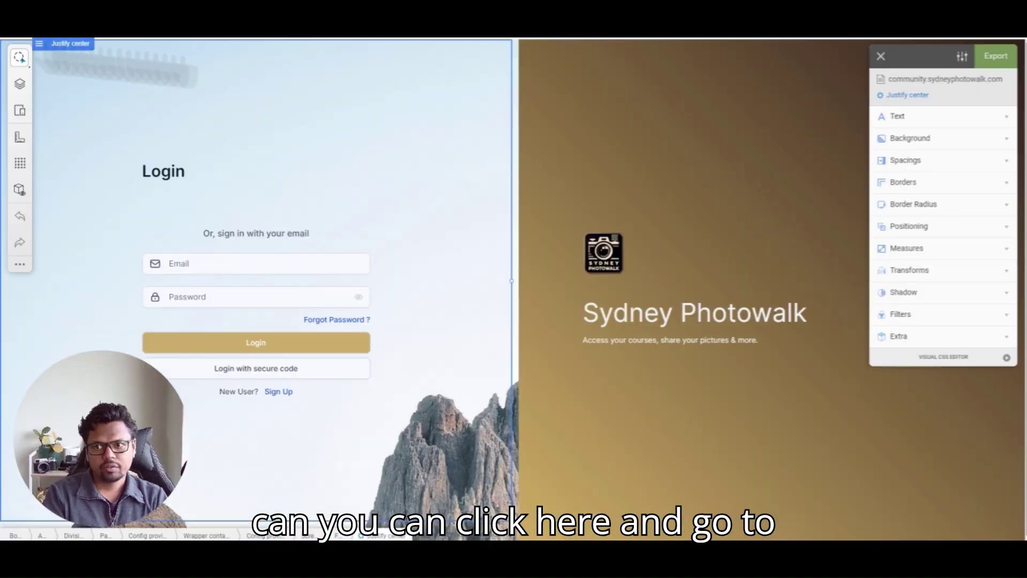
# Move the style target from the centred section up through Full to the Screen container
pyautogui.click(39, 43)
pyautogui.moveTo(67, 94)
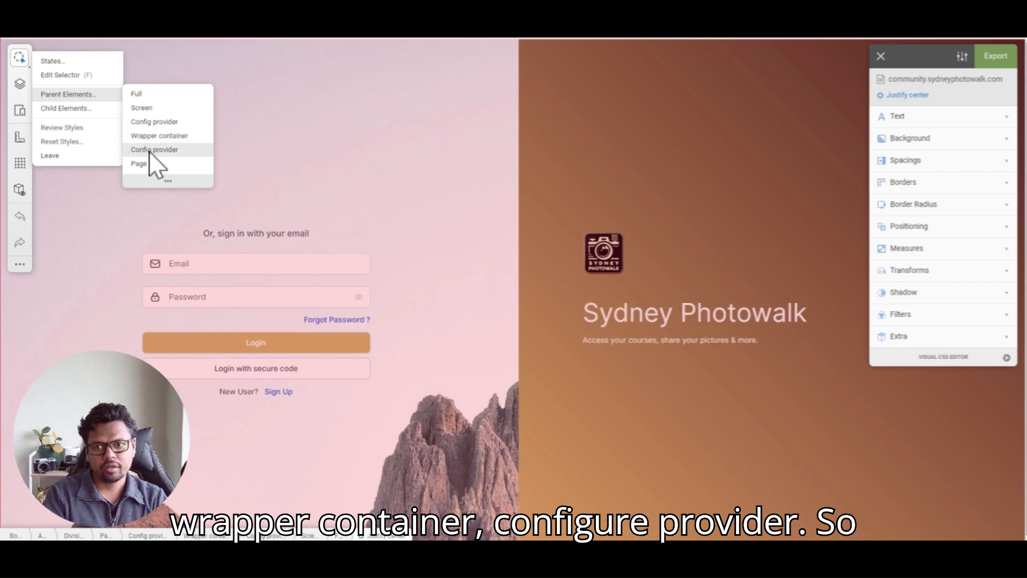
pyautogui.click(140, 94)
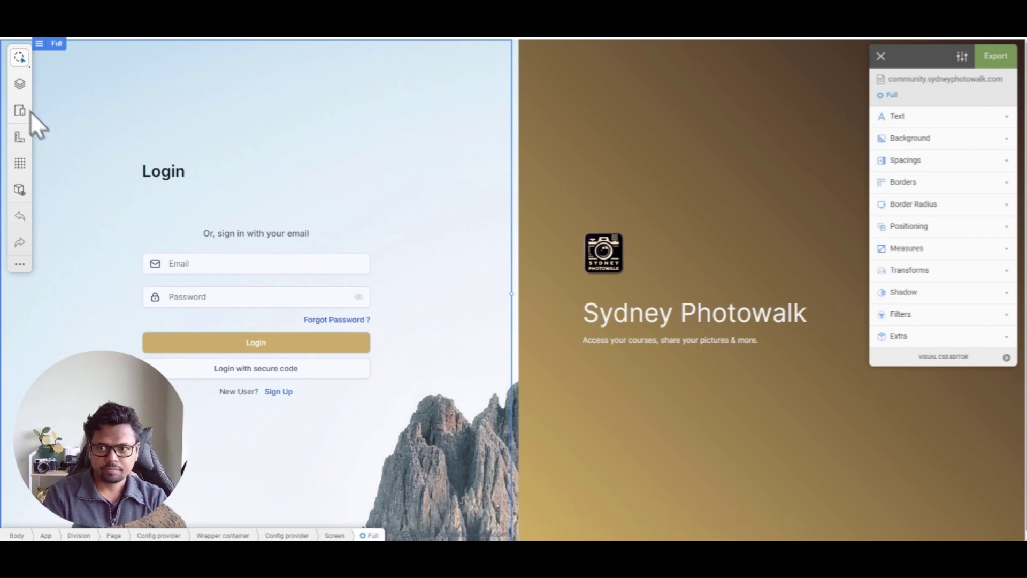
pyautogui.click(39, 44)
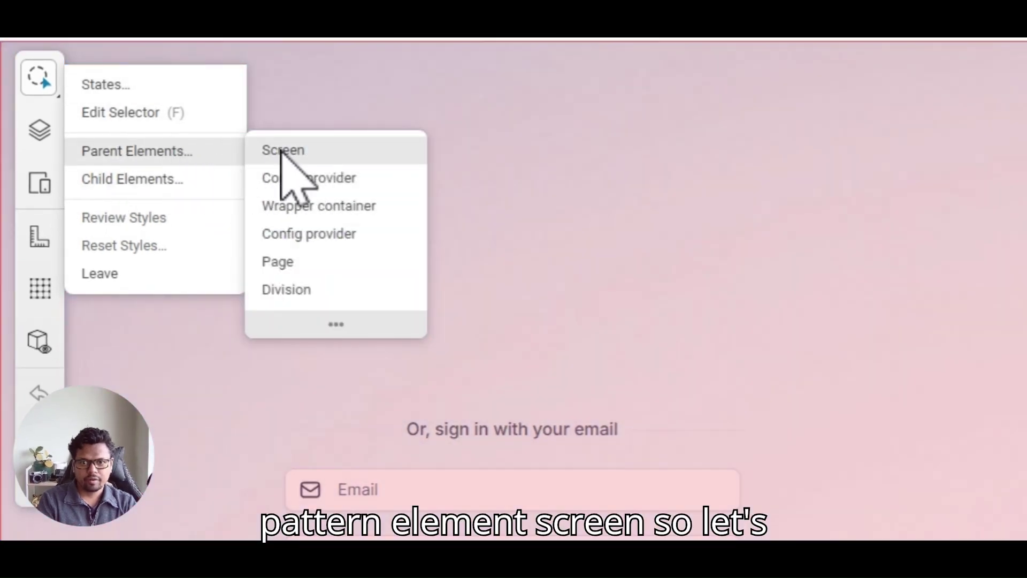
pyautogui.moveTo(129, 151)
pyautogui.click(300, 152)
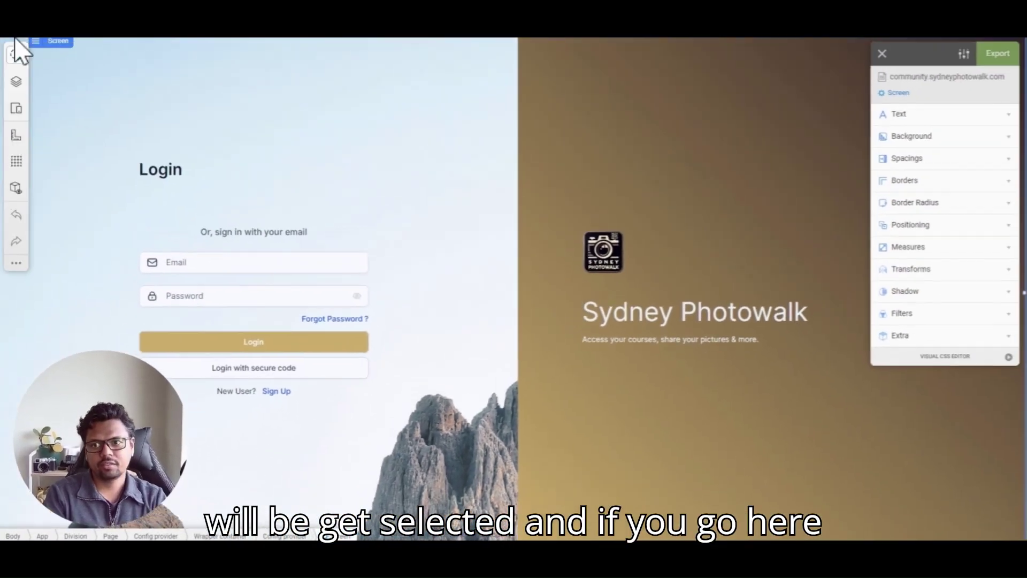
# Set the first stock Unsplash photo as the Screen background, sized to contain
pyautogui.click(915, 139)
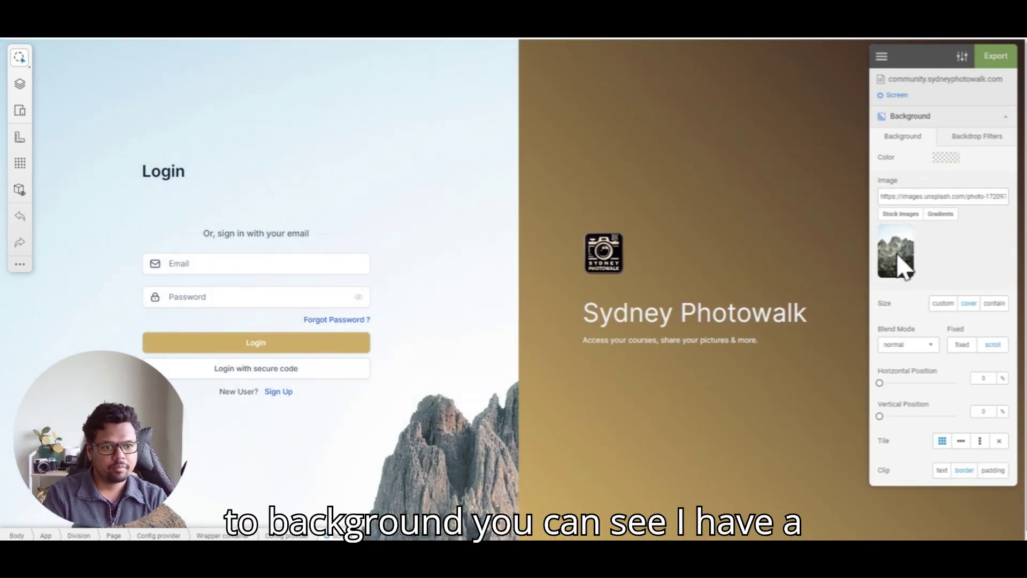
pyautogui.click(904, 214)
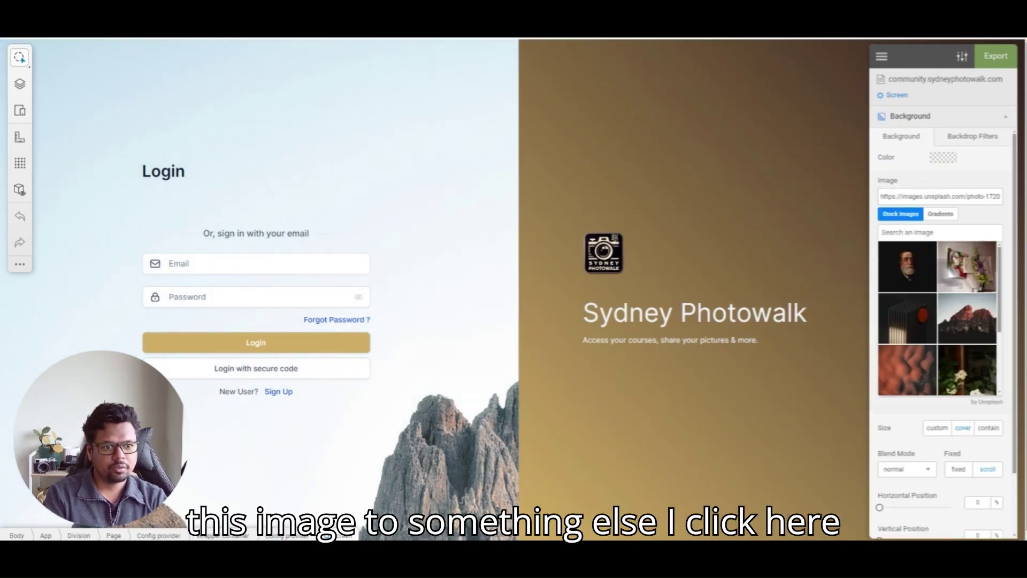
pyautogui.scroll(-5, 979, 291)
pyautogui.click(913, 258)
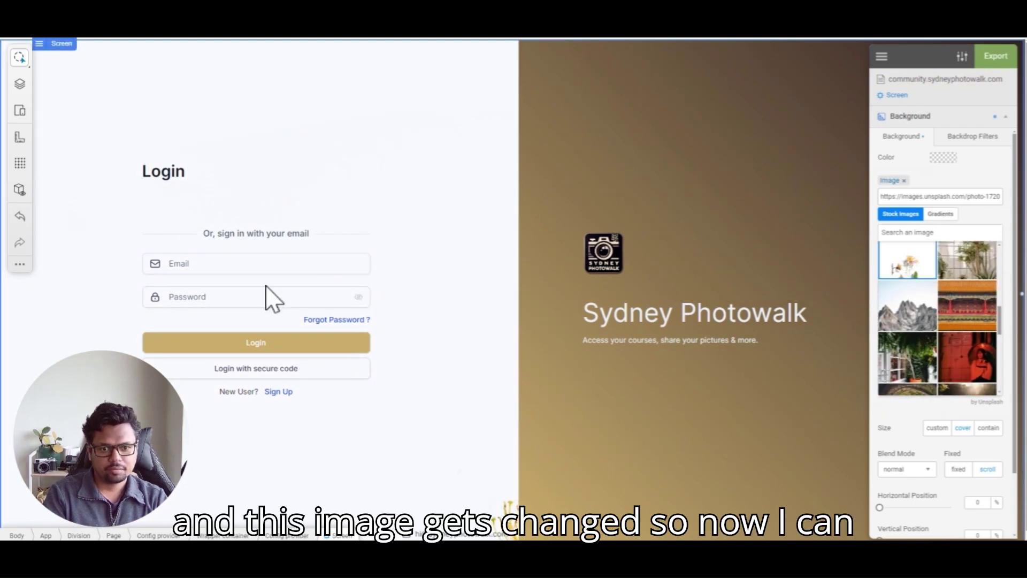
pyautogui.click(987, 428)
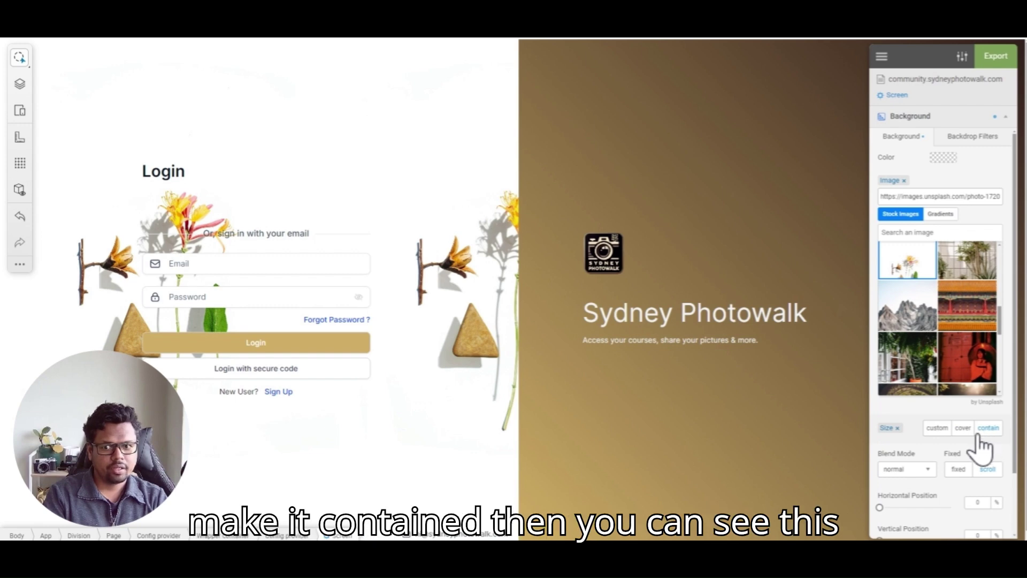
# Change the background size to cover and swap in the white-flower photo
pyautogui.scroll(-1, 944, 381)
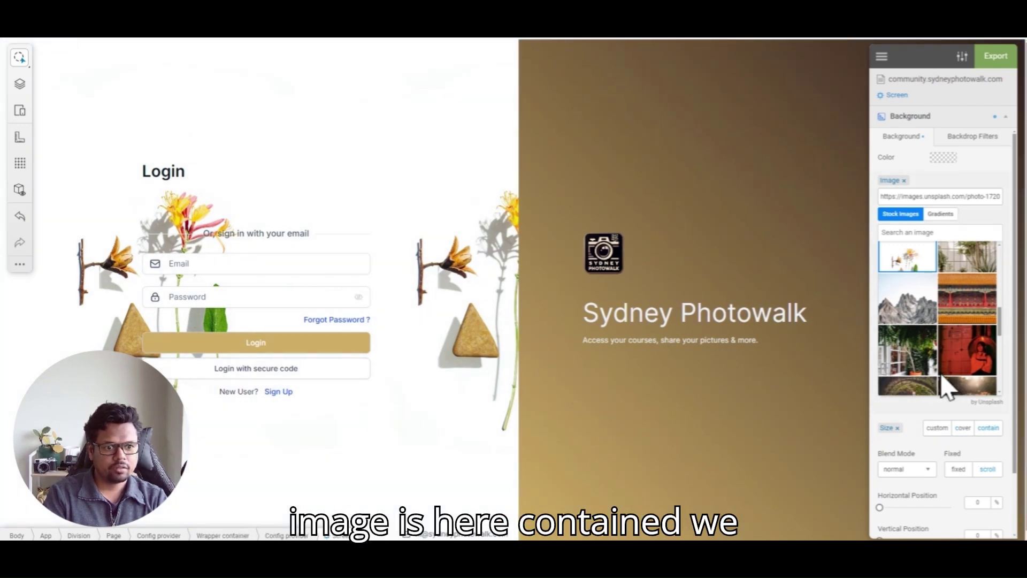
pyautogui.scroll(-2, 944, 384)
pyautogui.click(962, 429)
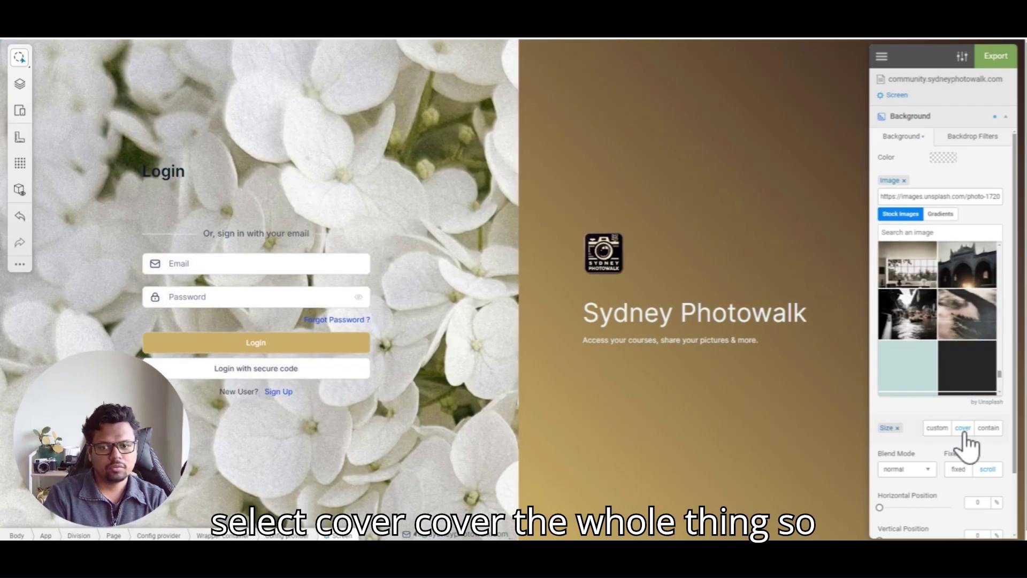
pyautogui.scroll(-2, 967, 355)
pyautogui.scroll(-2, 967, 354)
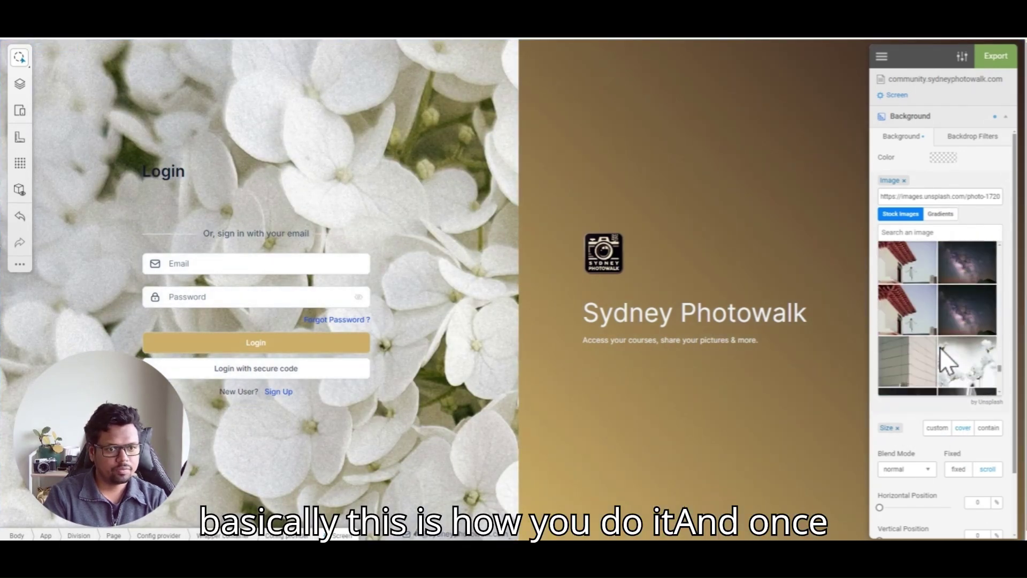
pyautogui.scroll(-2, 939, 347)
pyautogui.scroll(-2, 939, 349)
pyautogui.click(968, 306)
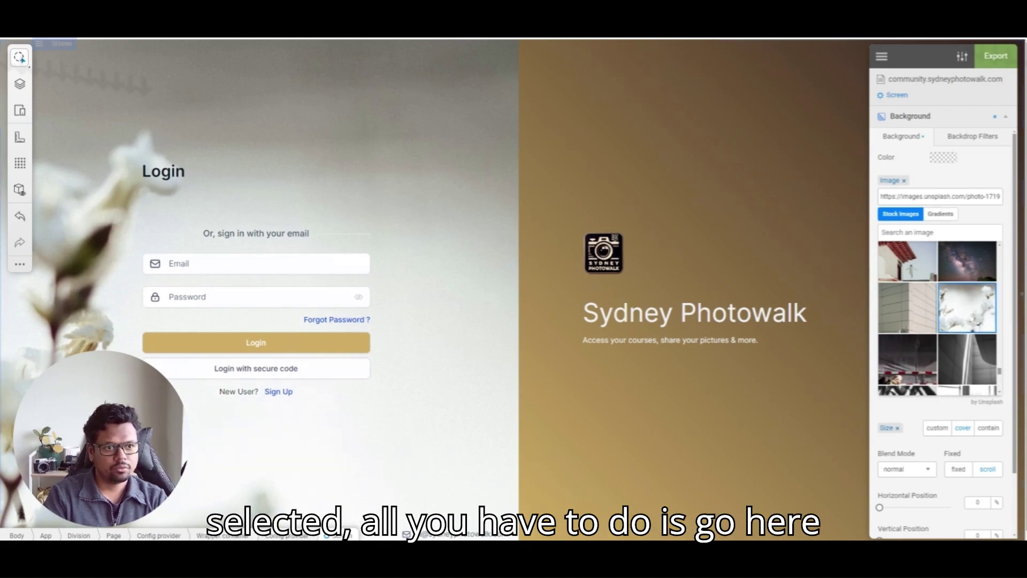
# Export the Screen background CSS and select the generated code
pyautogui.click(996, 57)
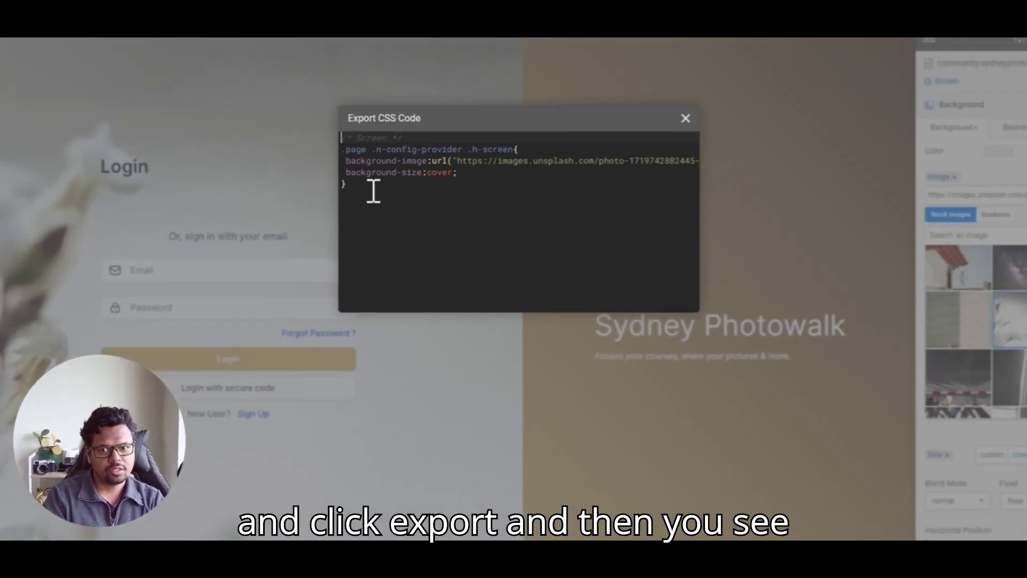
pyautogui.moveTo(372, 190); pyautogui.dragTo(355, 161)
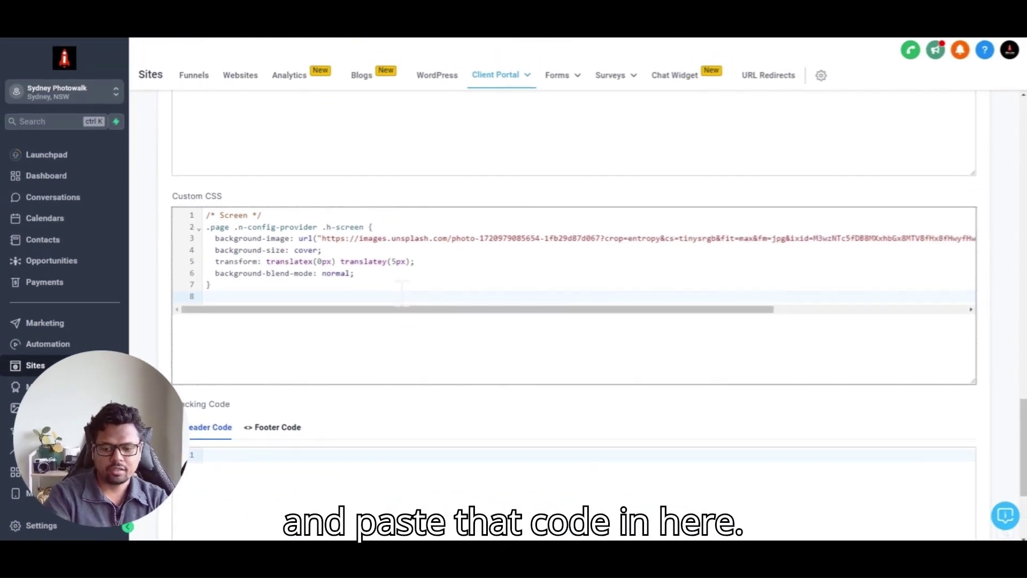
# Replace the Custom CSS with the exported Screen rule, adding !important to background-image
pyautogui.hotkey('ctrl', 'a')
pyautogui.hotkey('ctrl', 'v')
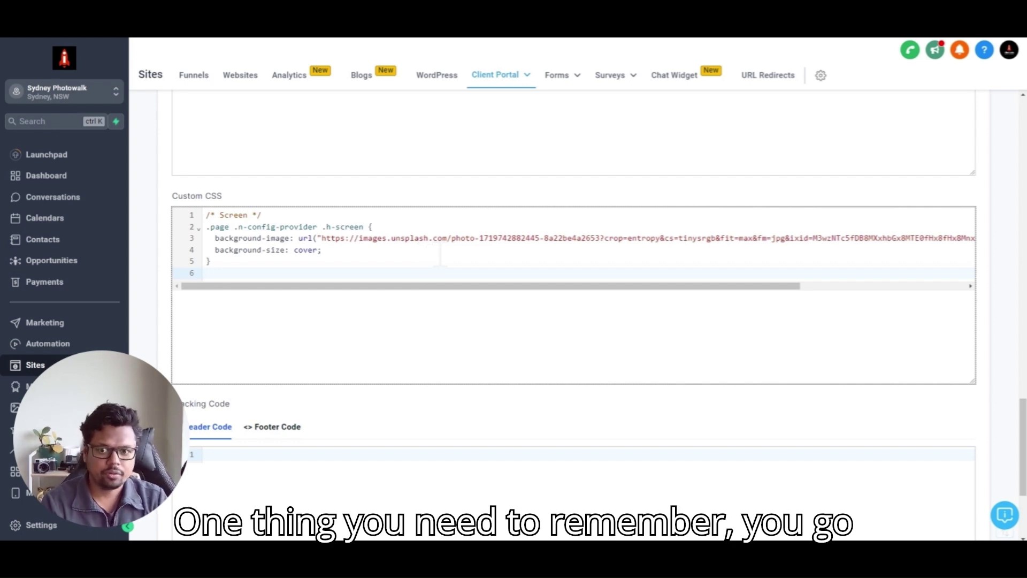
pyautogui.hscroll(5, 451, 261)
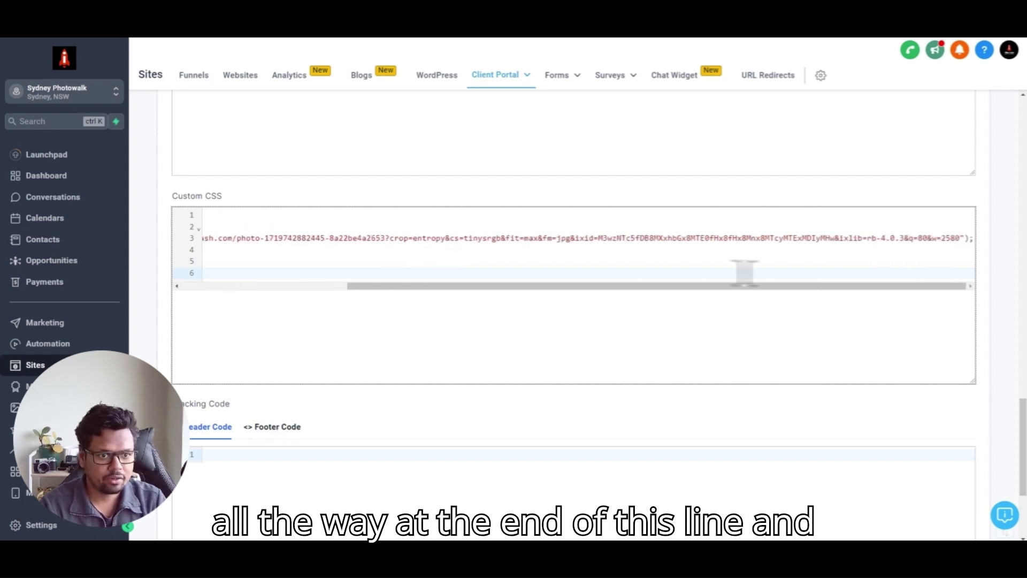
pyautogui.click(971, 238)
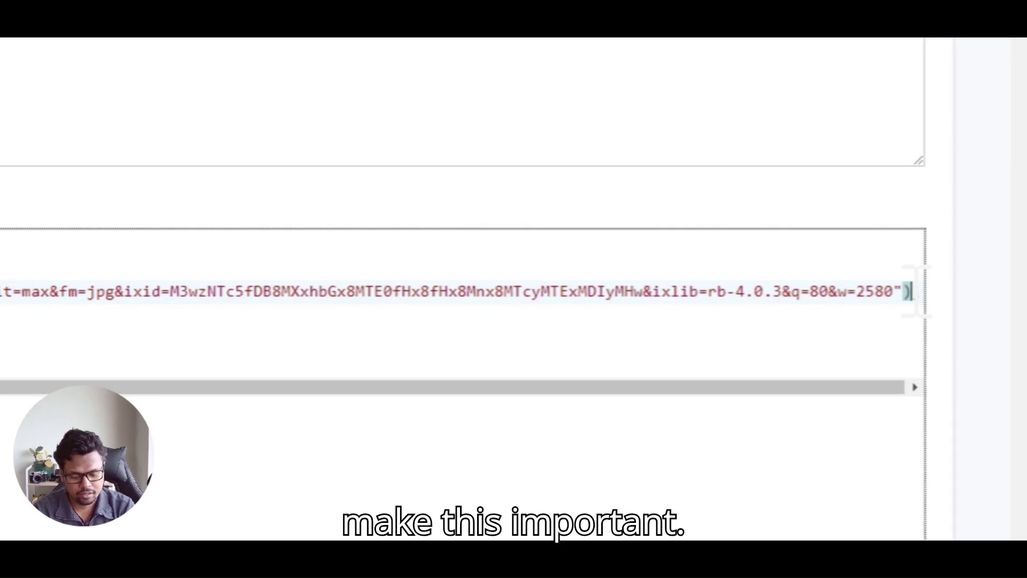
pyautogui.write('!')
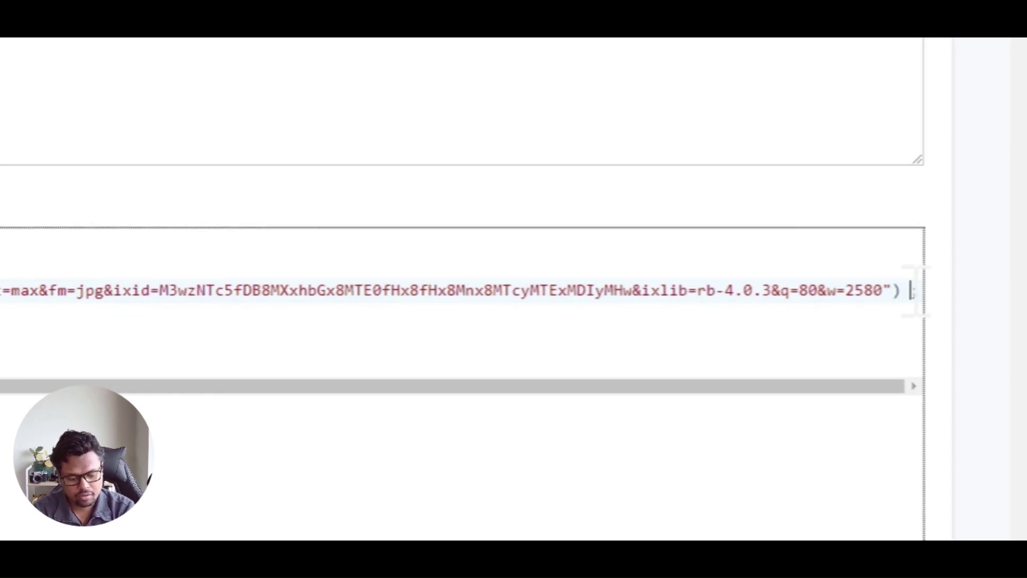
pyautogui.write('im')
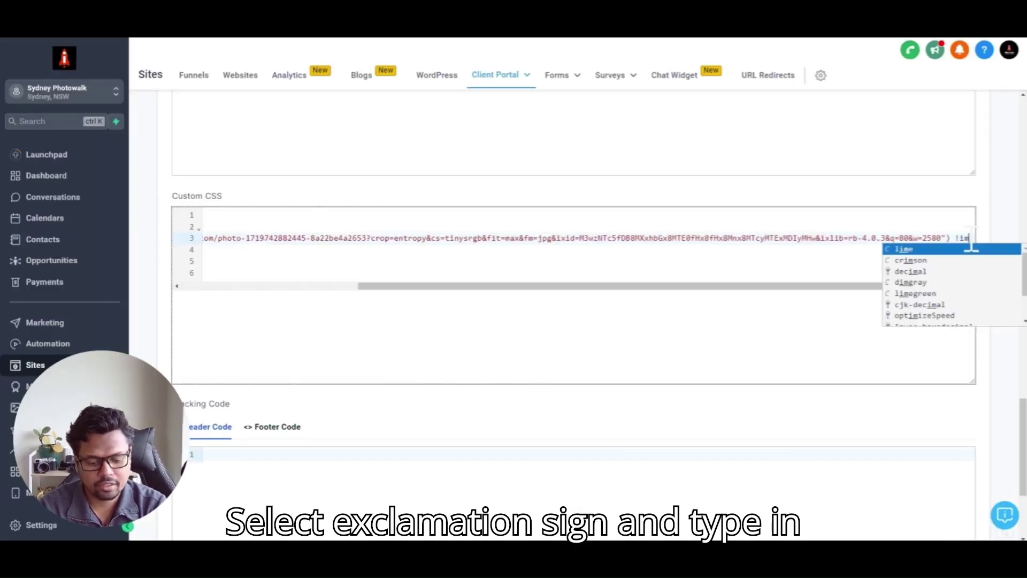
pyautogui.write('portant;')
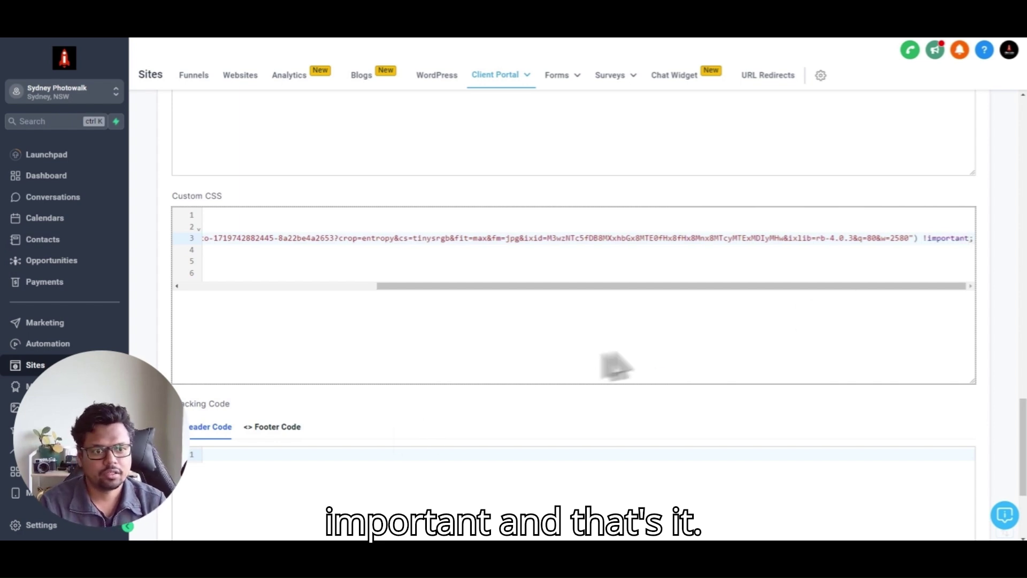
pyautogui.scroll(-3, 614, 362)
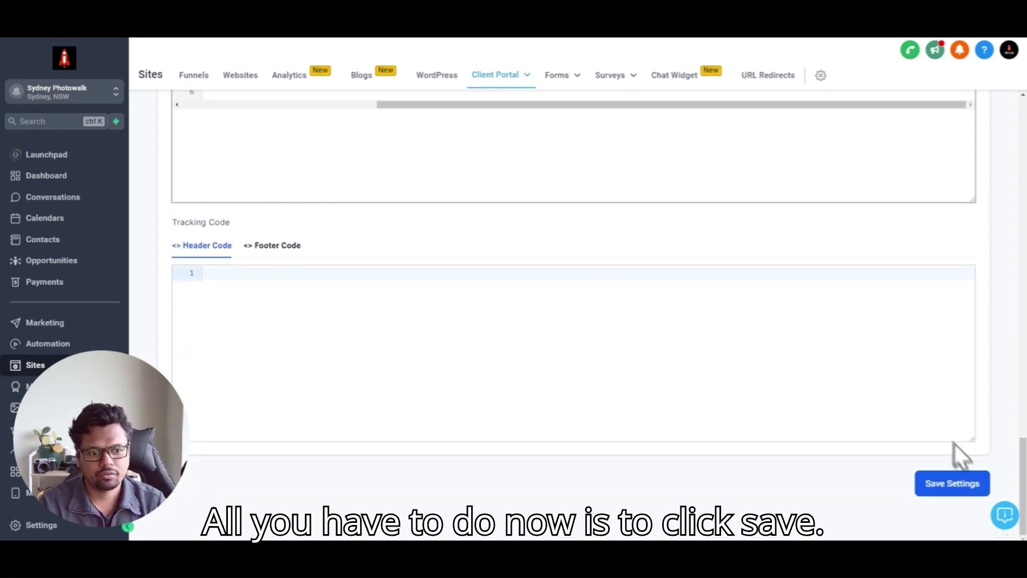
# Save the portal brand settings with the new white-flower background CSS and close the exported code
pyautogui.click(952, 497)
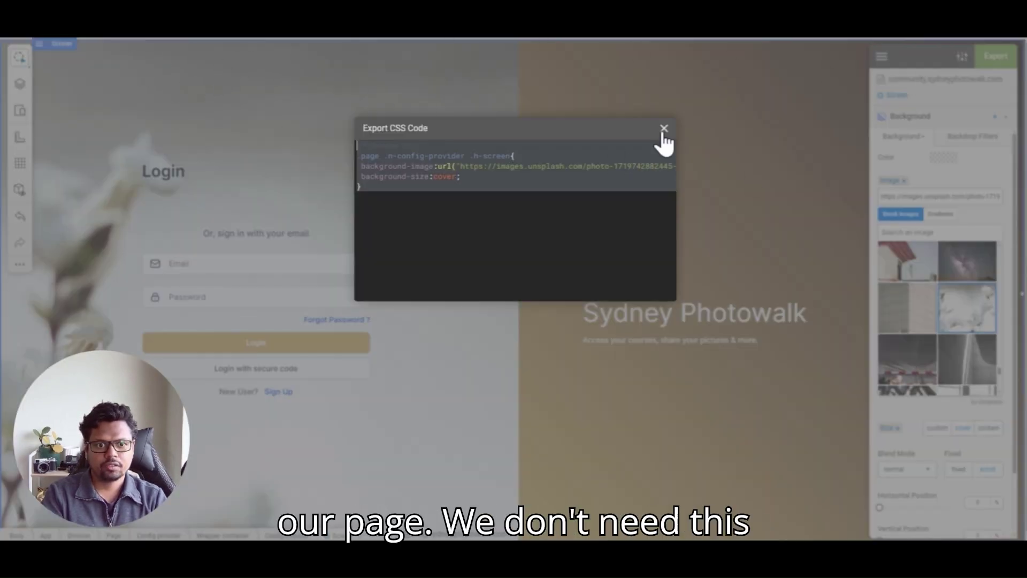
pyautogui.click(664, 129)
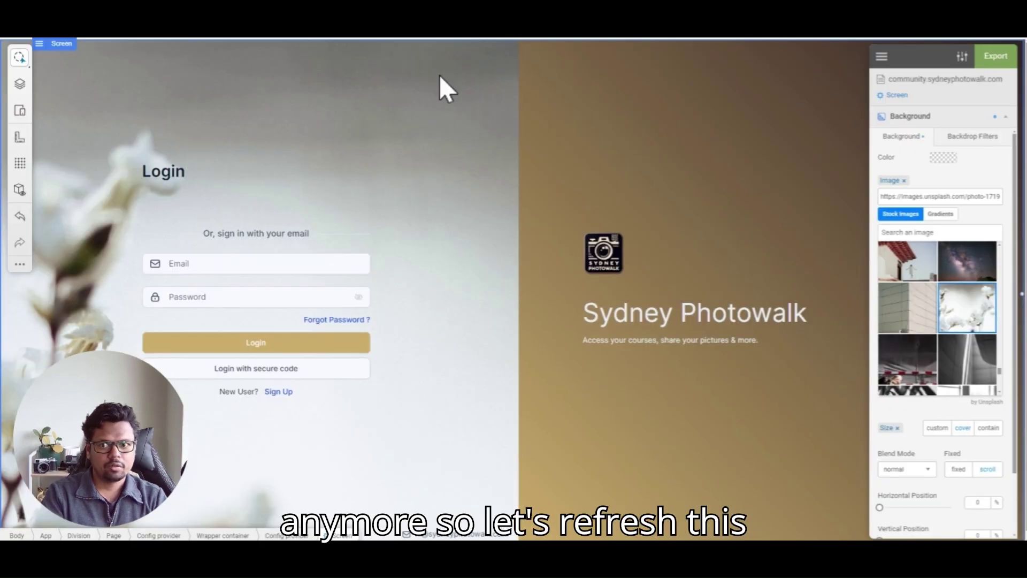